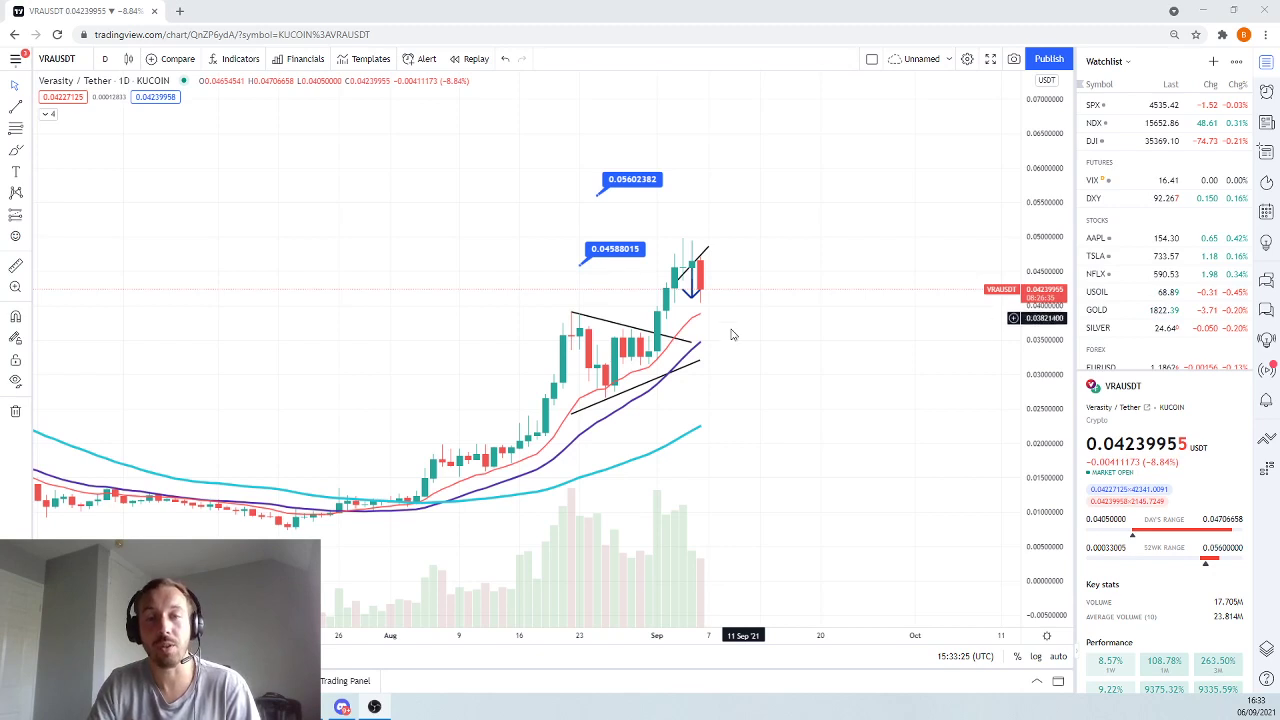
Zoom the daily VRA/USDT chart and stretch its price scale so the triangle breakout fills the view
scroll(731, 335, "down", 1)
left_click_drag(1050, 253, 900, 288)
scroll(510, 483, "up", 1)
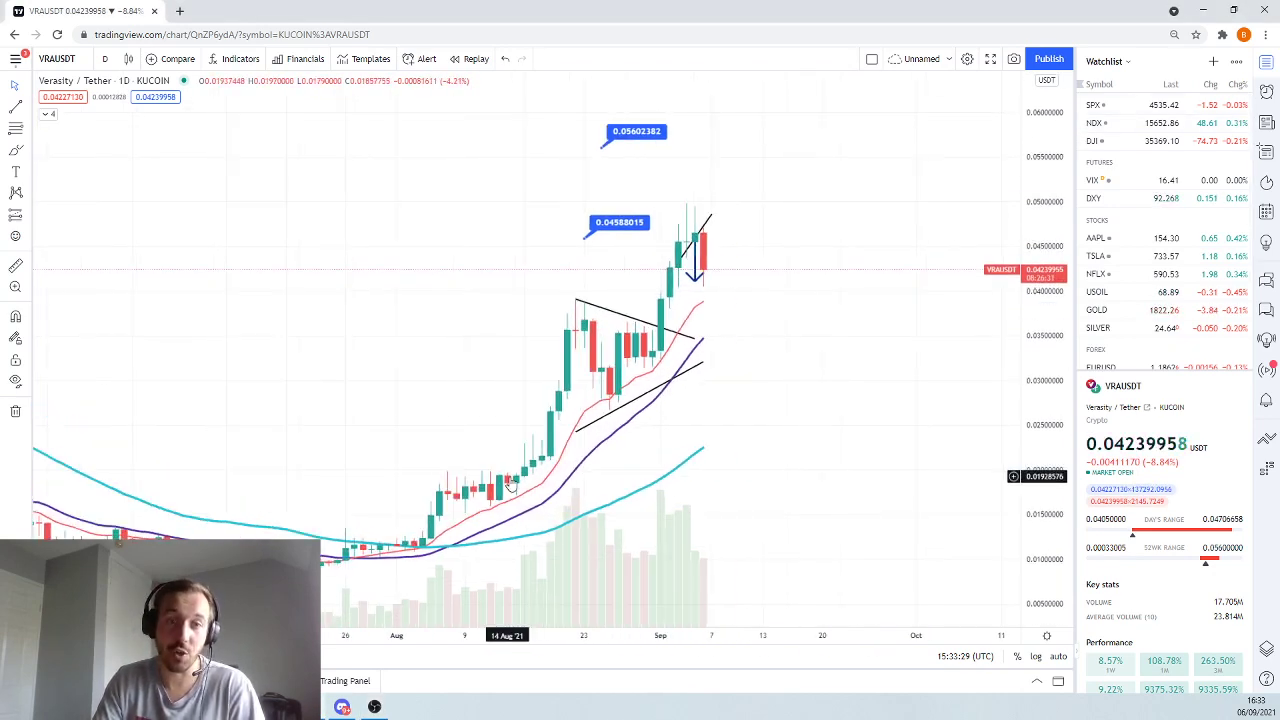
Measure the roughly 548% rally from the late-July low to the early-September high with Price Range
left_click(27, 222)
left_click(101, 314)
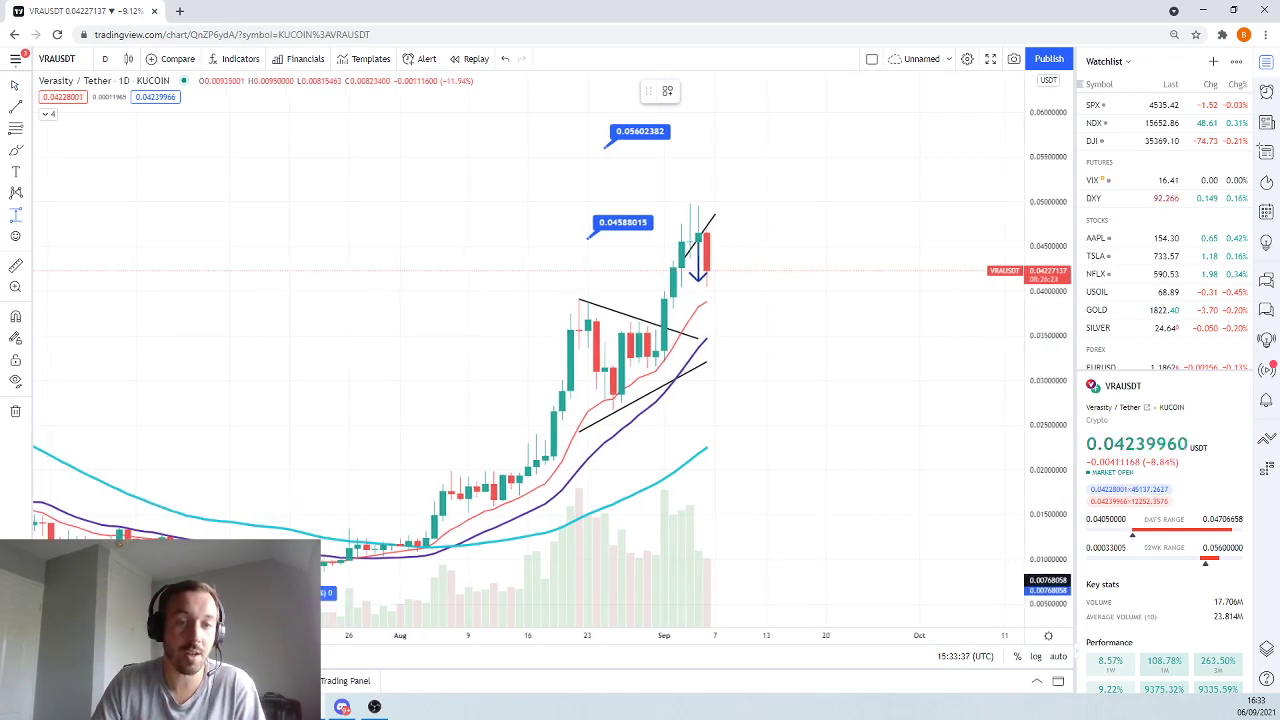
left_click(298, 581)
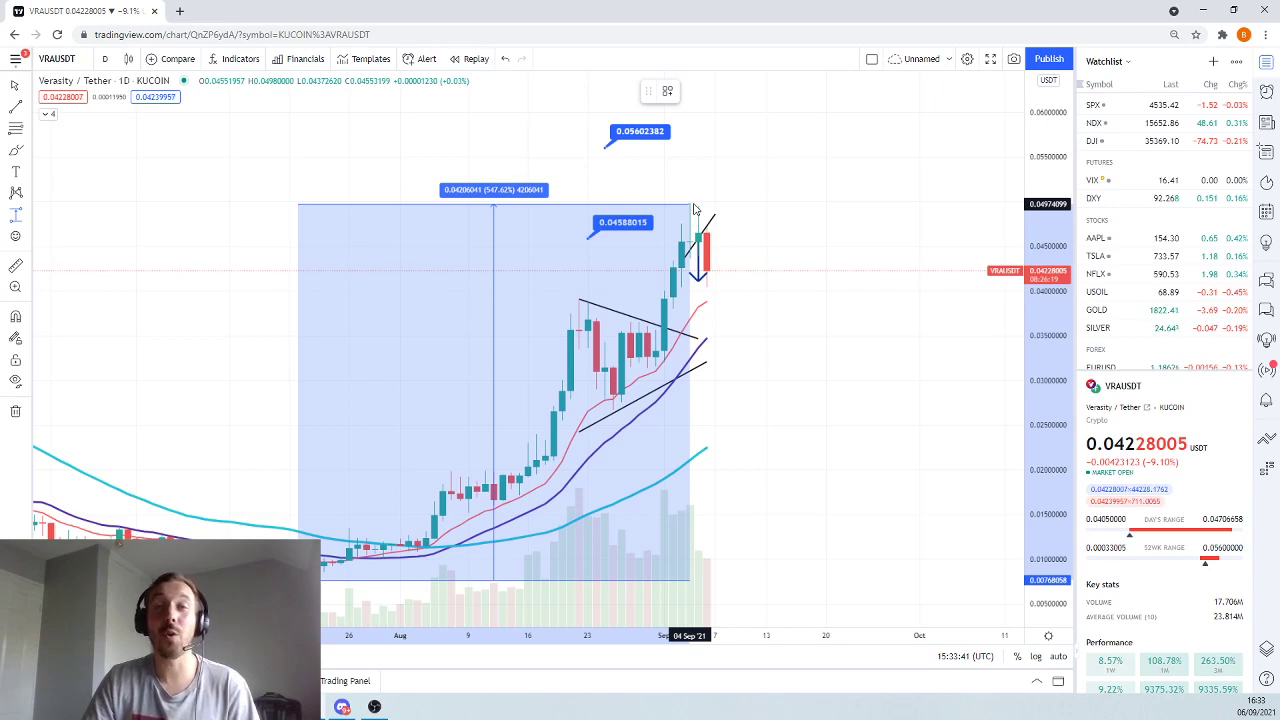
left_click(692, 206)
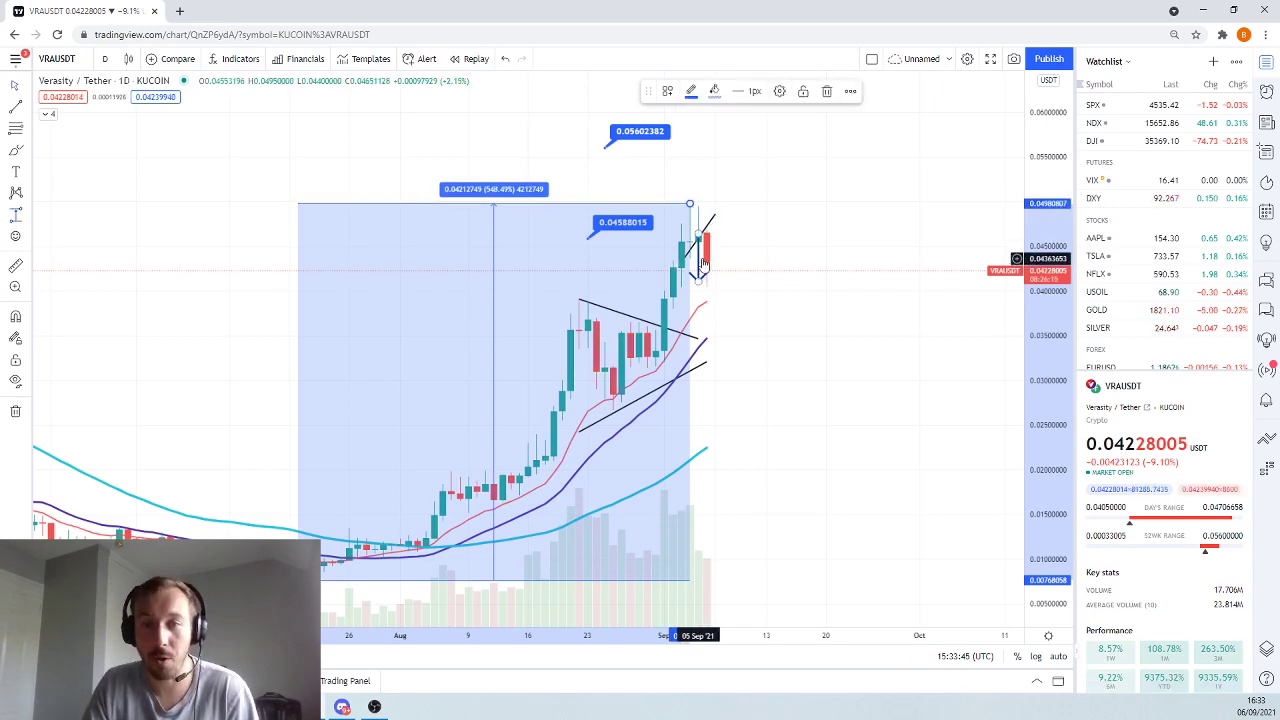
Delete the rally measurement and start a new price range at the latest high
left_click(655, 208)
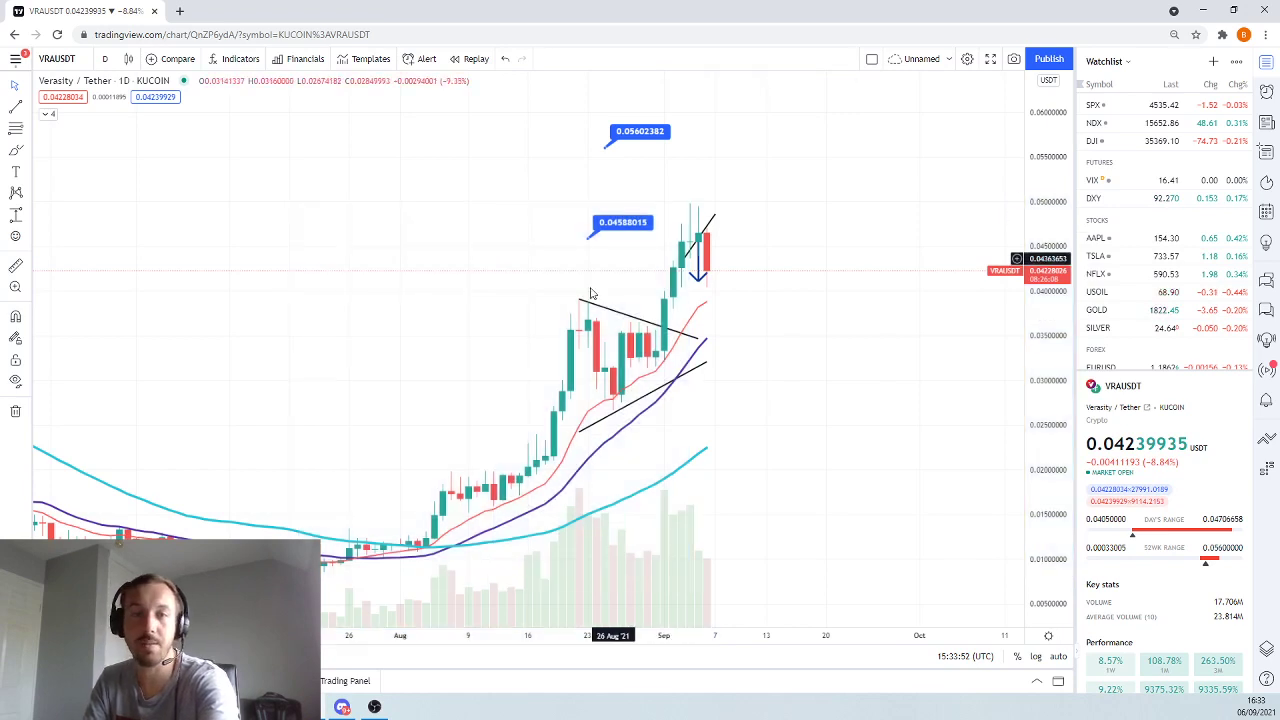
left_click(16, 216)
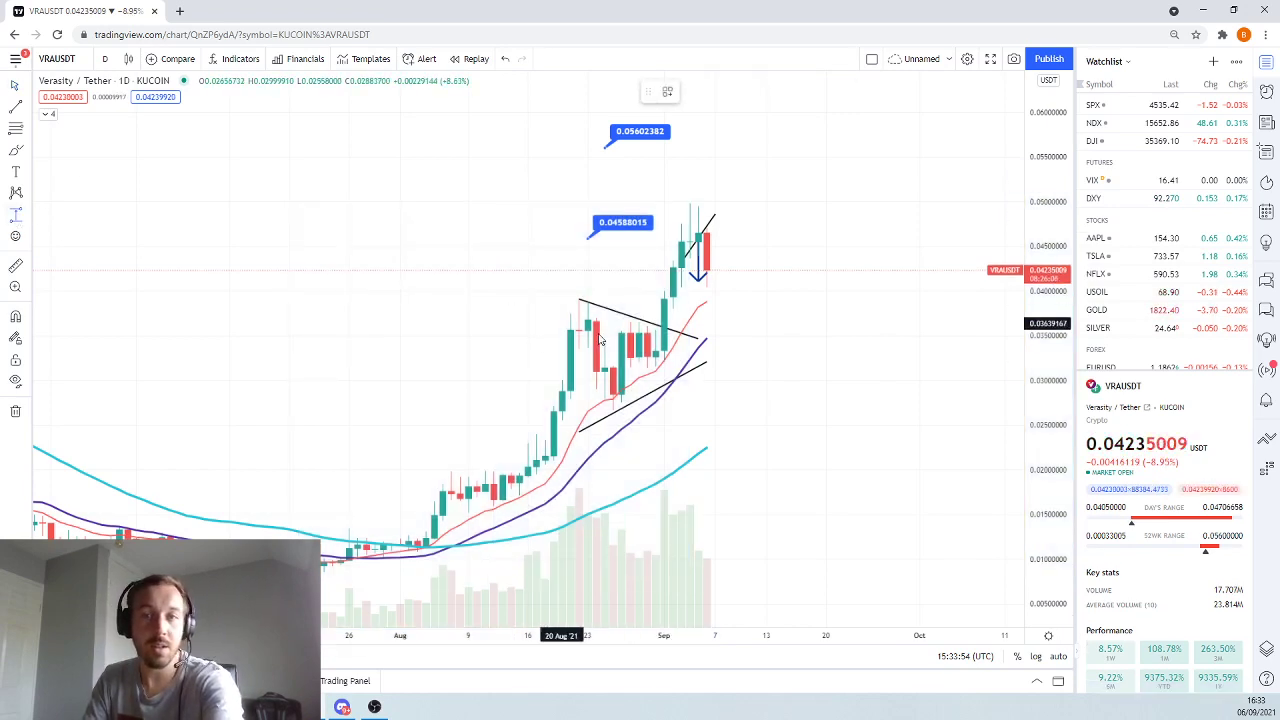
left_click(690, 208)
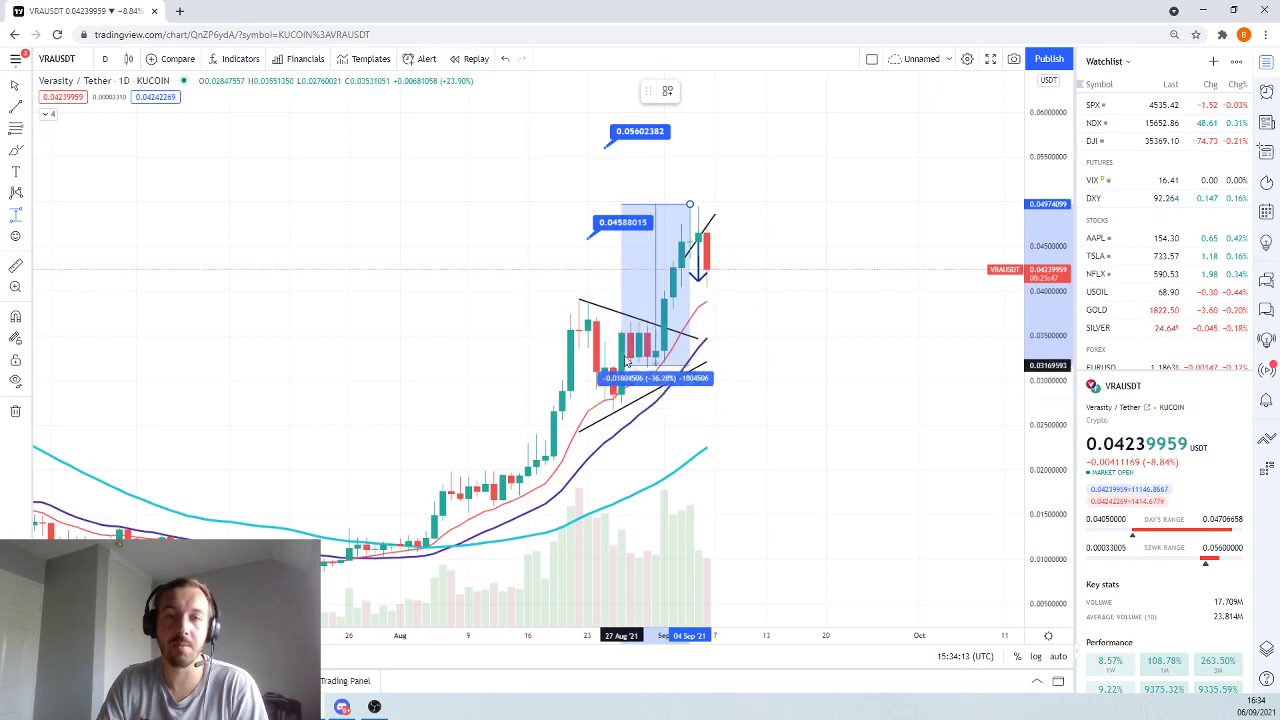
End the drop measurement at the recent low, showing about a 23% pullback, then remove it
left_click(706, 306)
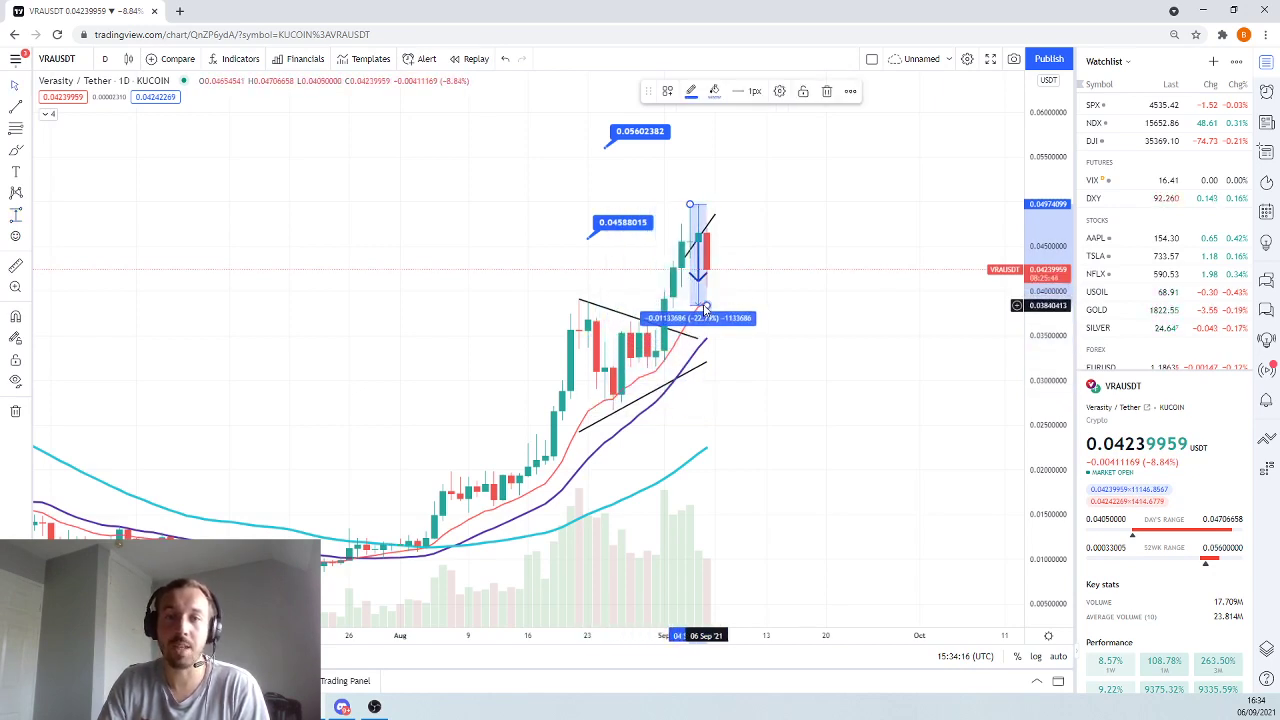
left_click(728, 238)
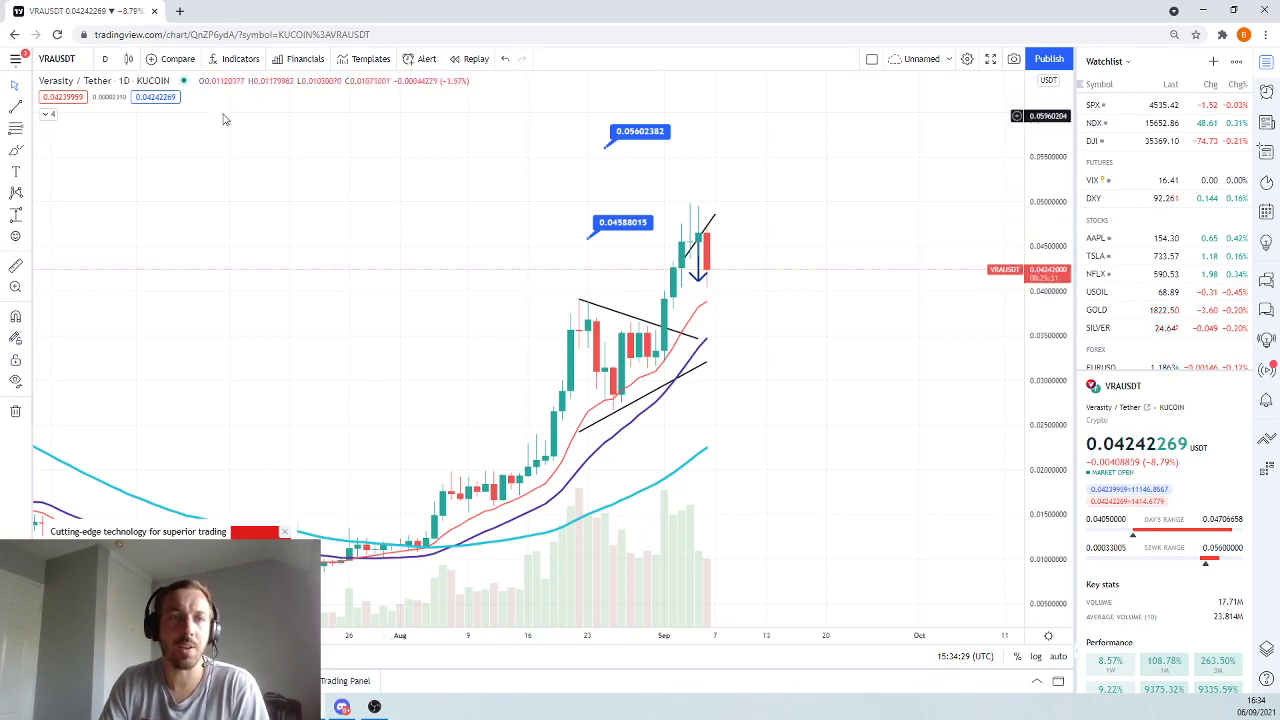
Switch VRA/USDT to 1-hour candles, zoom in and stretch the price scale for taller candles
left_click(110, 60)
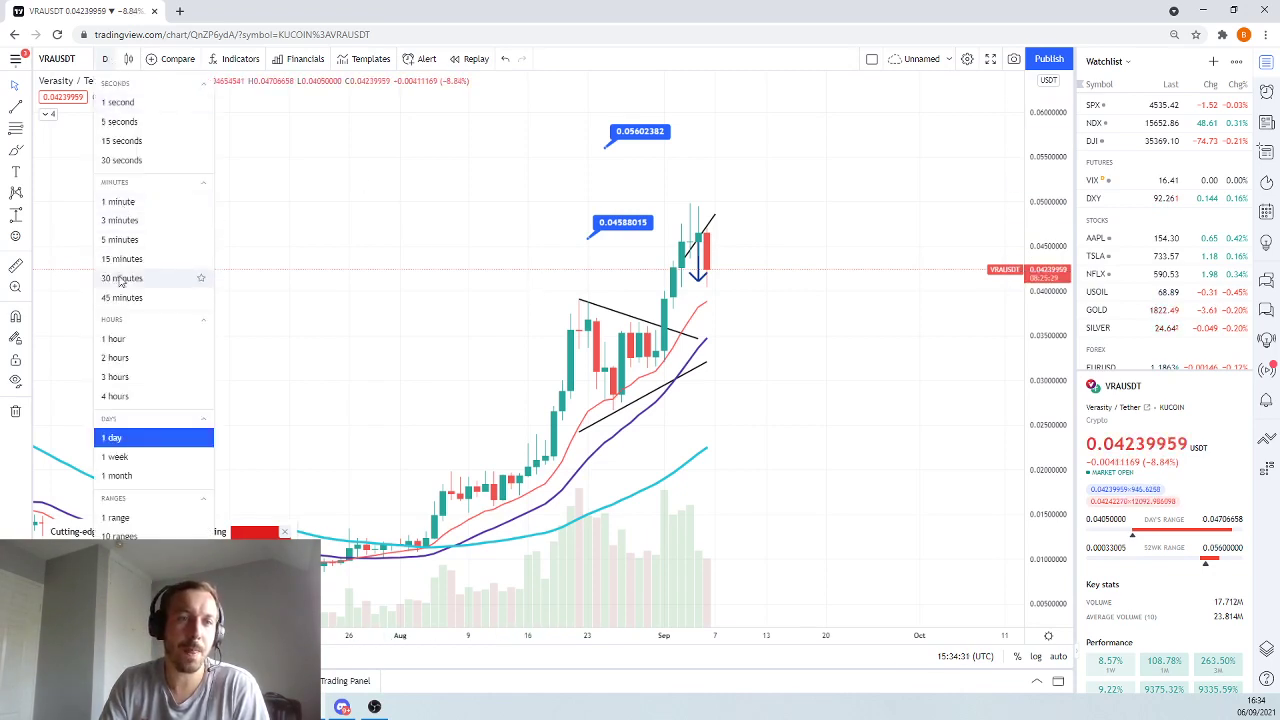
left_click(130, 339)
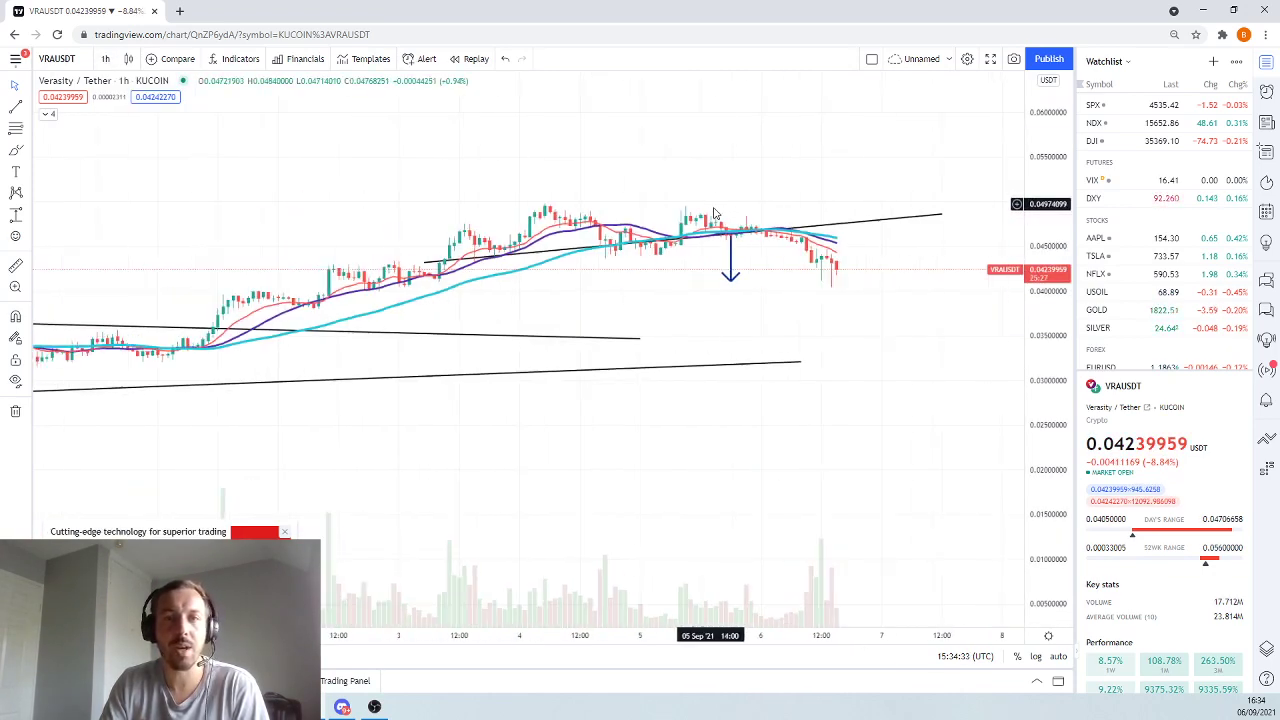
scroll(908, 294, "up", 2)
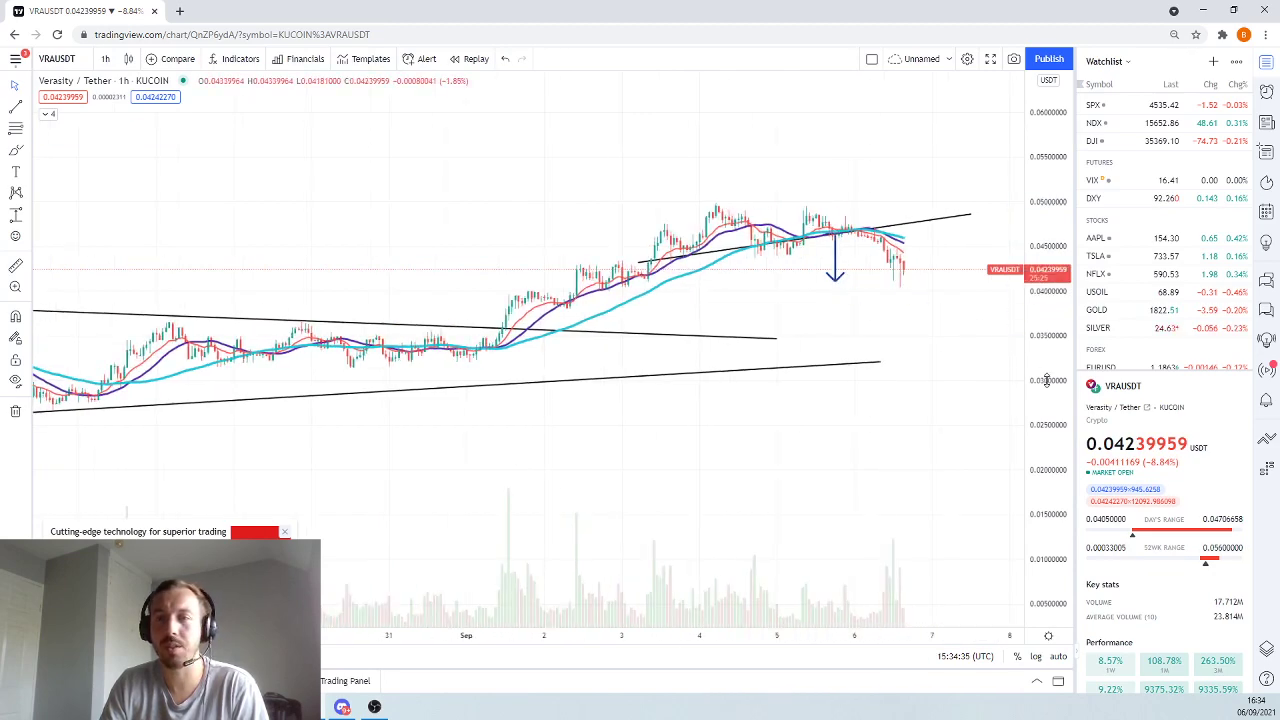
scroll(1000, 250, "up", 2)
scroll(1036, 214, "up", 5)
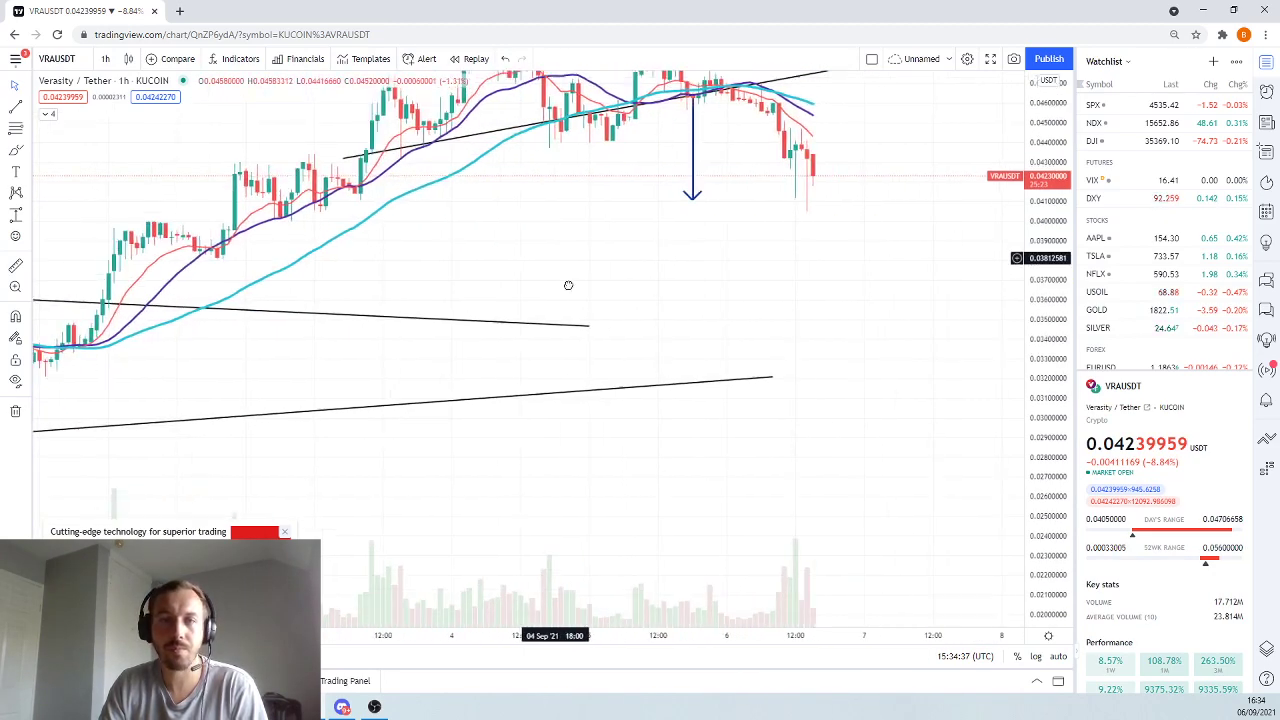
left_click_drag(1047, 327, 1024, 163)
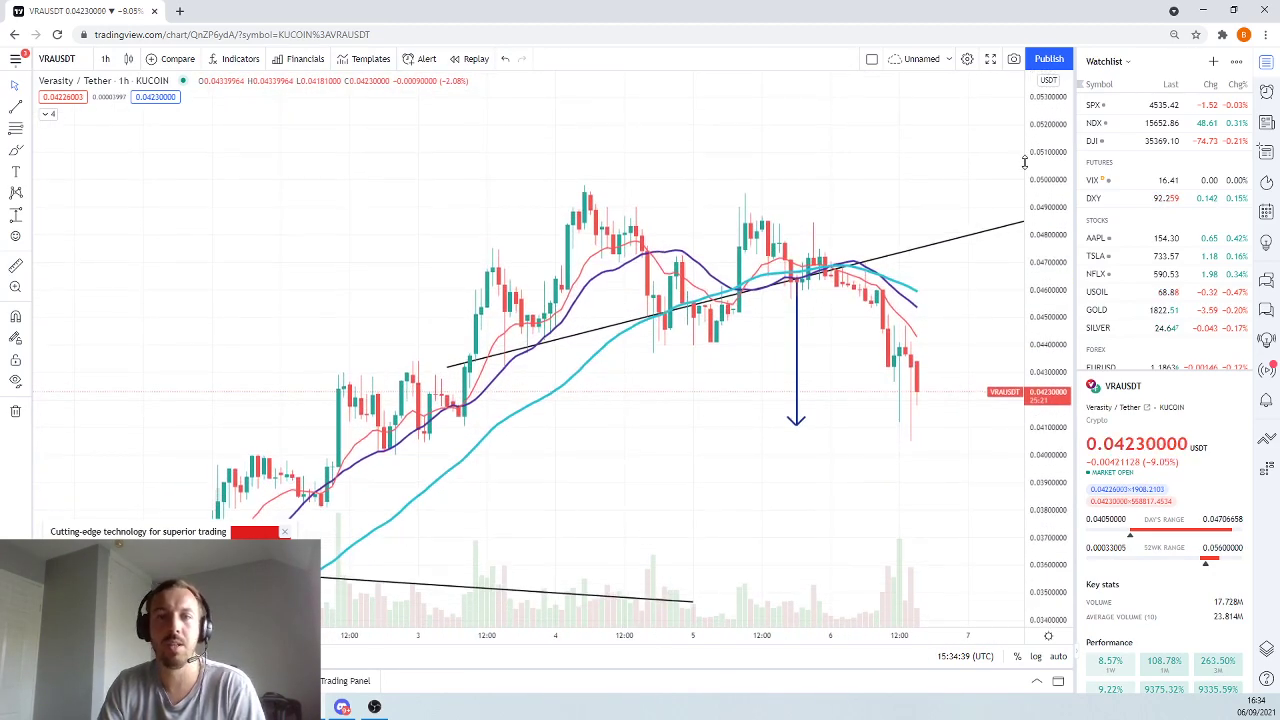
scroll(637, 363, "up", 2)
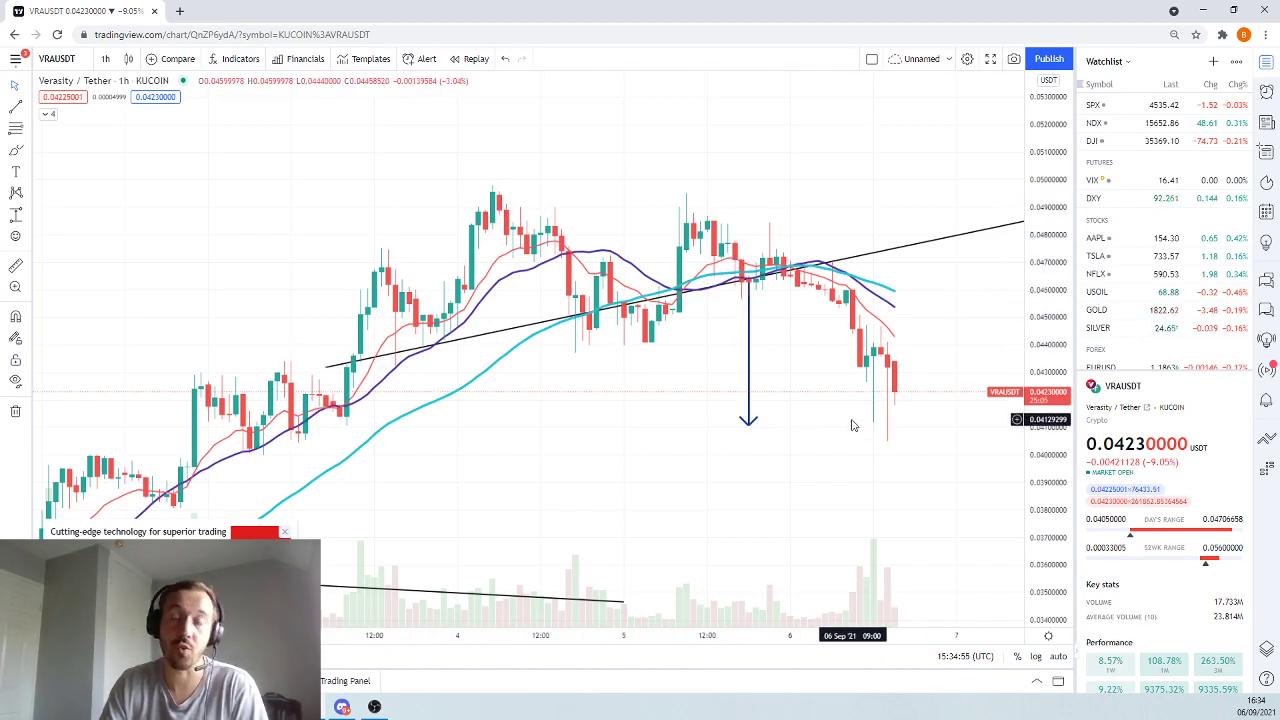
Move the blue target arrow onto the breakdown candles, then zoom out and squeeze the price scale slightly
mouse_move(751, 355)
left_mouse_down()
mouse_move(620, 345)
mouse_move(525, 255)
mouse_move(494, 257)
mouse_move(534, 345)
mouse_move(735, 310)
mouse_move(777, 322)
mouse_move(783, 343)
left_mouse_up()
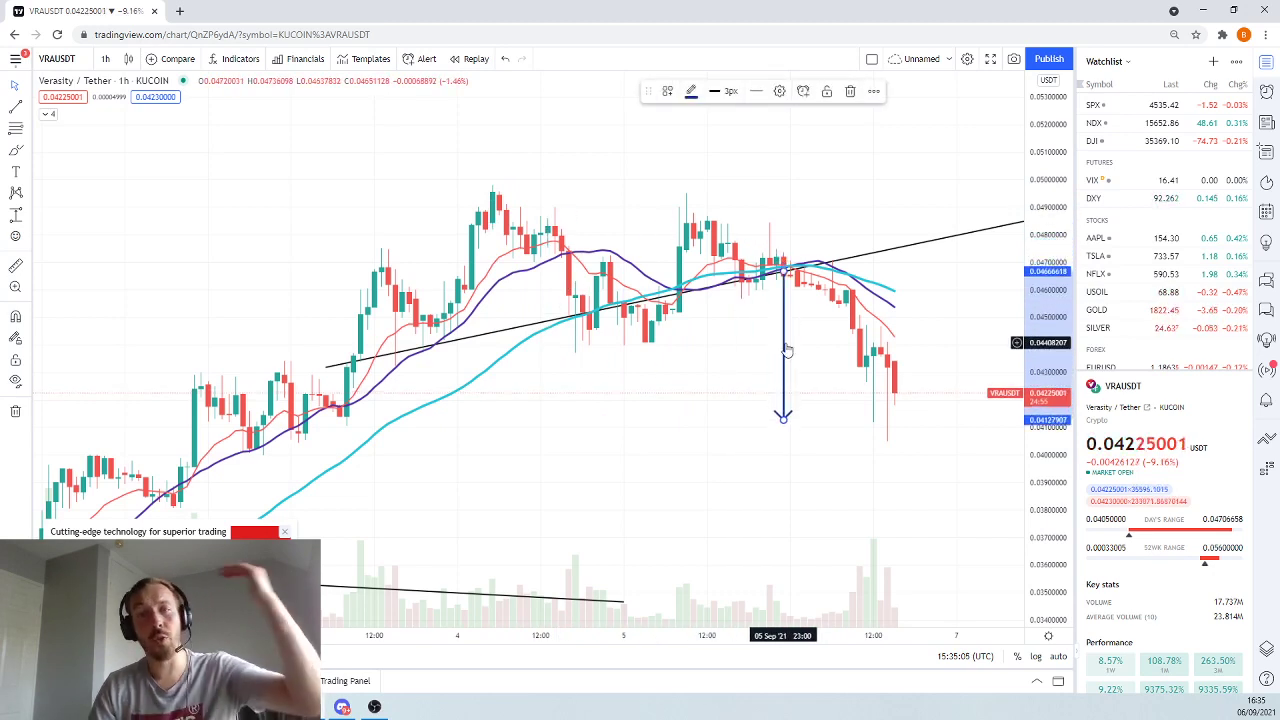
left_click(805, 445)
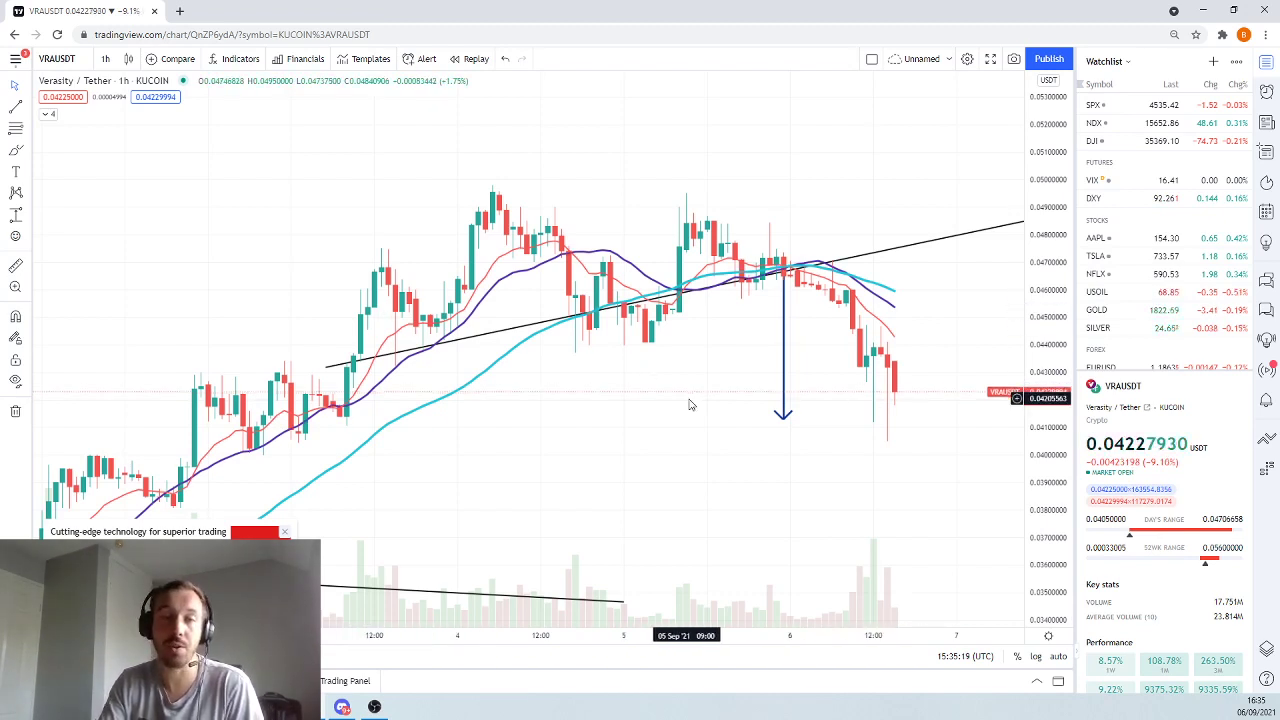
scroll(688, 403, "down", 2)
left_click_drag(1058, 122, 1057, 150)
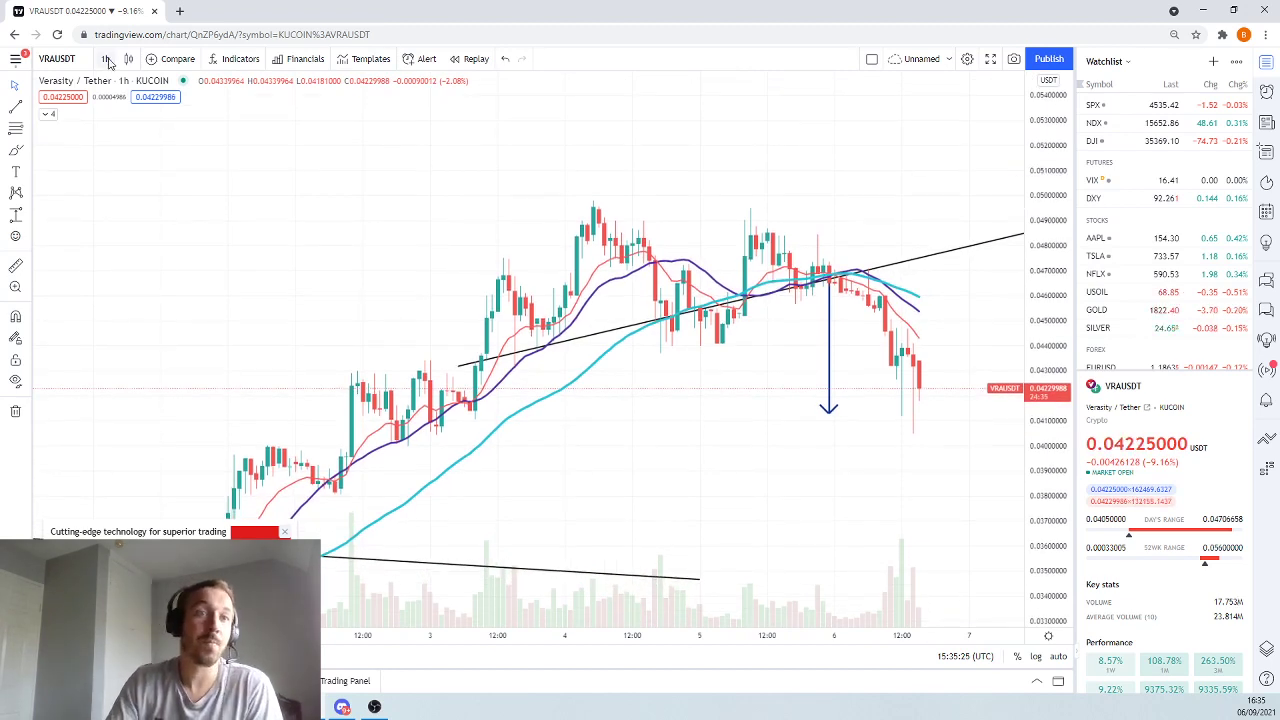
Switch the chart back to the 1-day timeframe and compress the price scale
left_click(106, 59)
left_click(122, 436)
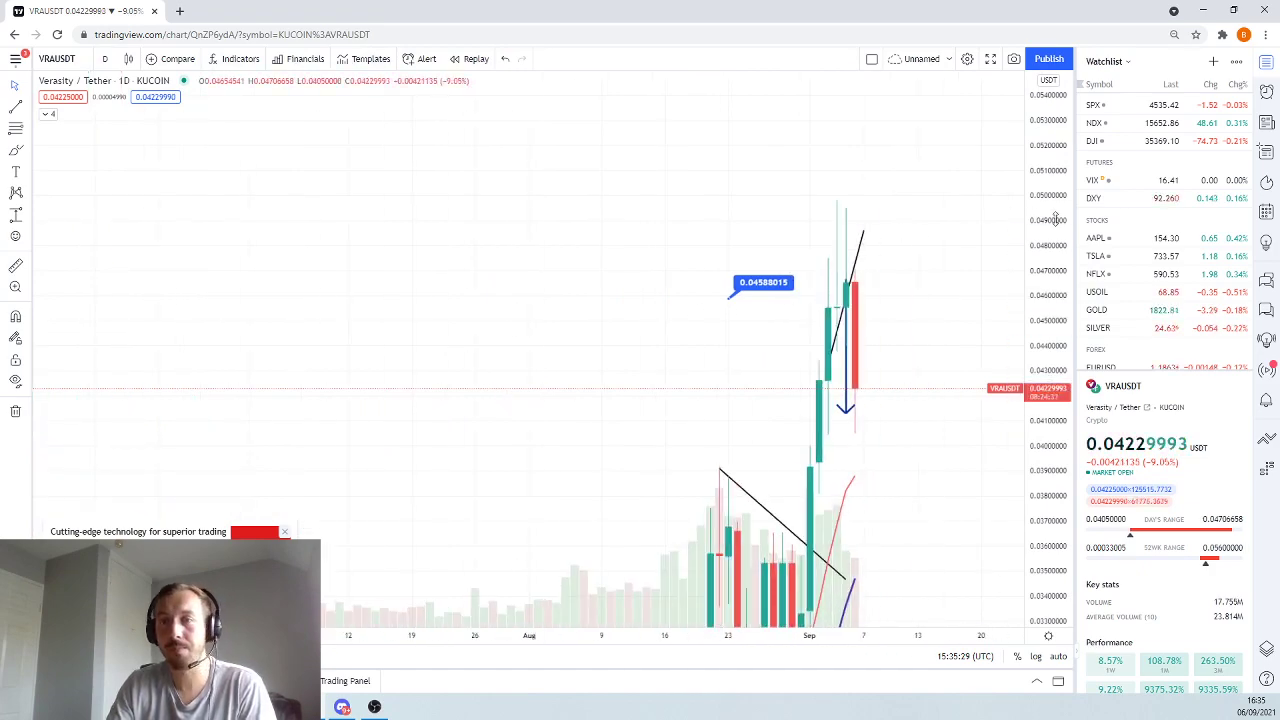
left_click_drag(1055, 218, 1055, 240)
Pan to earlier candles and draw a Fibonacci retracement from the July low to the September high
left_click_drag(706, 443, 543, 240)
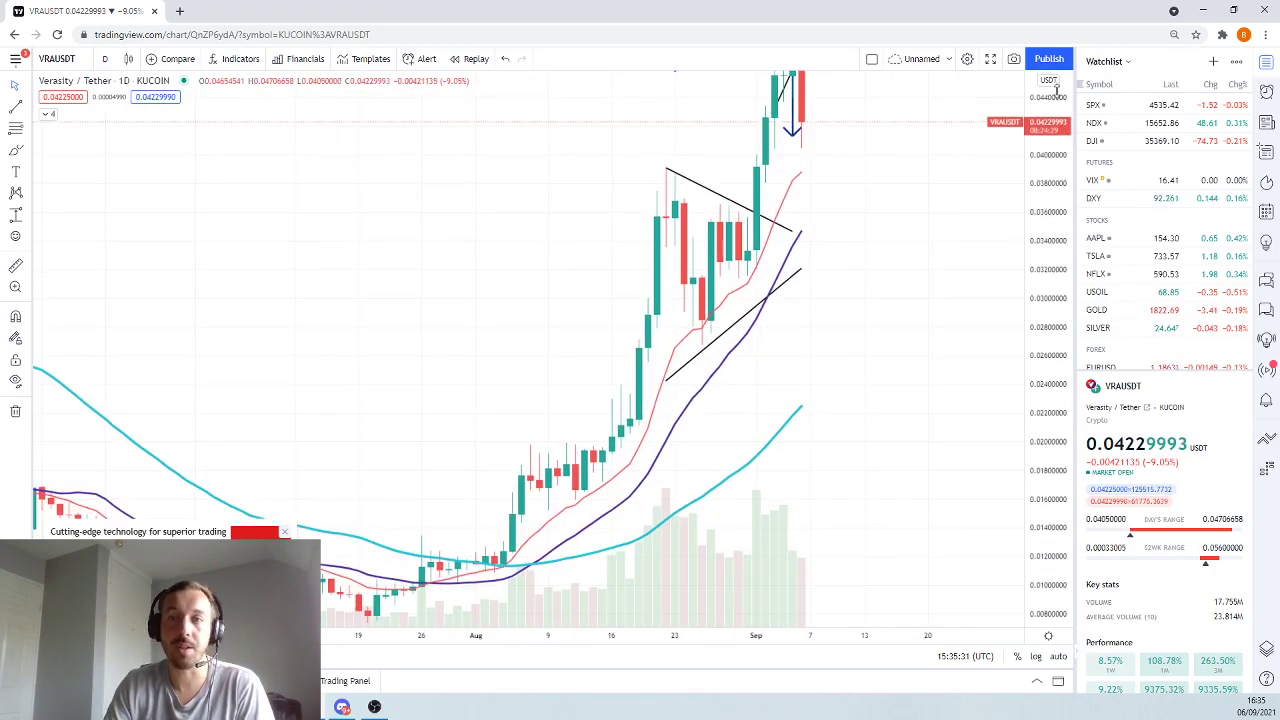
left_click_drag(1047, 125, 1047, 152)
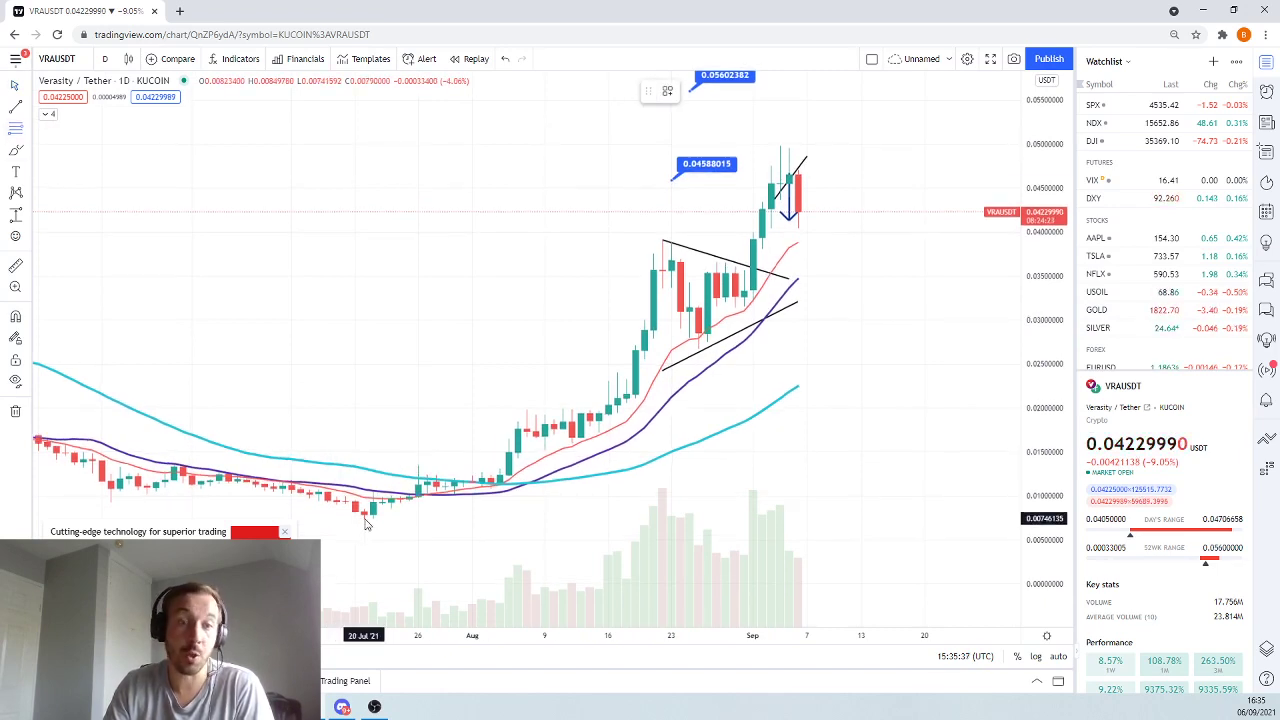
mouse_move(365, 523)
left_mouse_down()
mouse_move(778, 205)
mouse_move(905, 146)
mouse_move(1016, 148)
left_mouse_up()
Deselect the Fibonacci retracement and zoom into the August–September triangle with a compressed price scale
left_click(1013, 146)
left_click(277, 314)
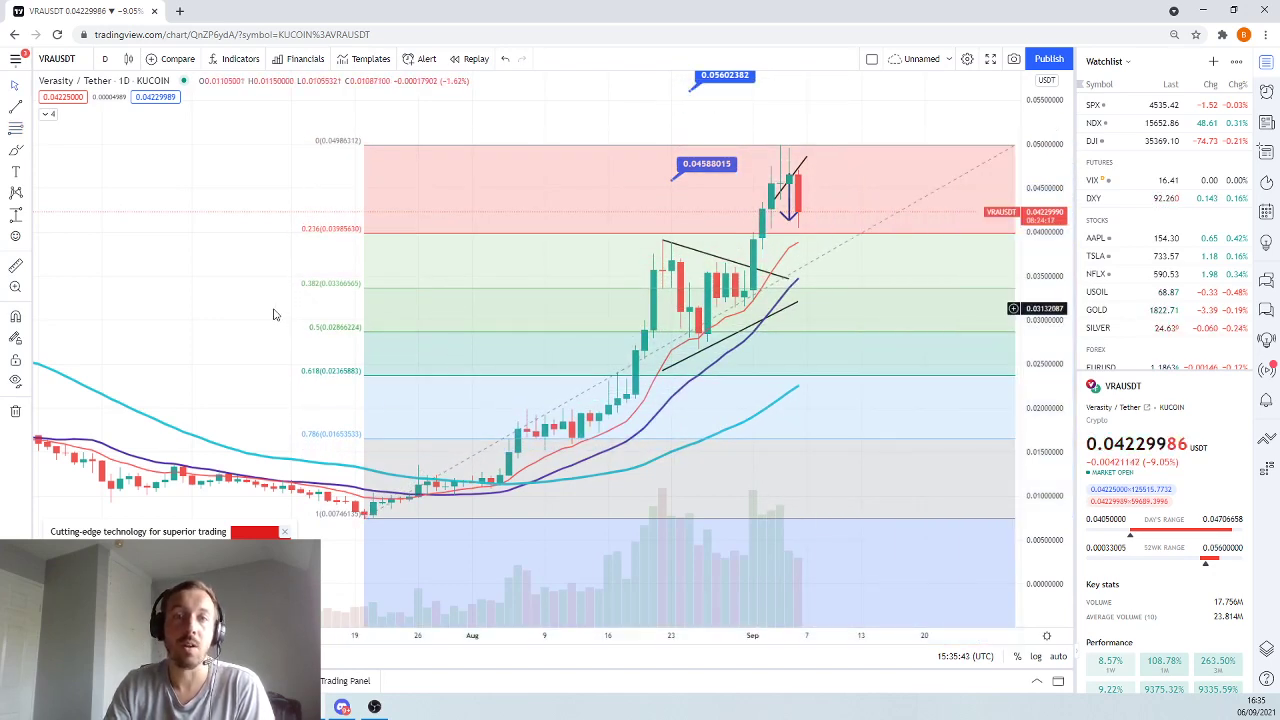
scroll(283, 293, "up", 2)
left_click_drag(1073, 180, 1073, 200)
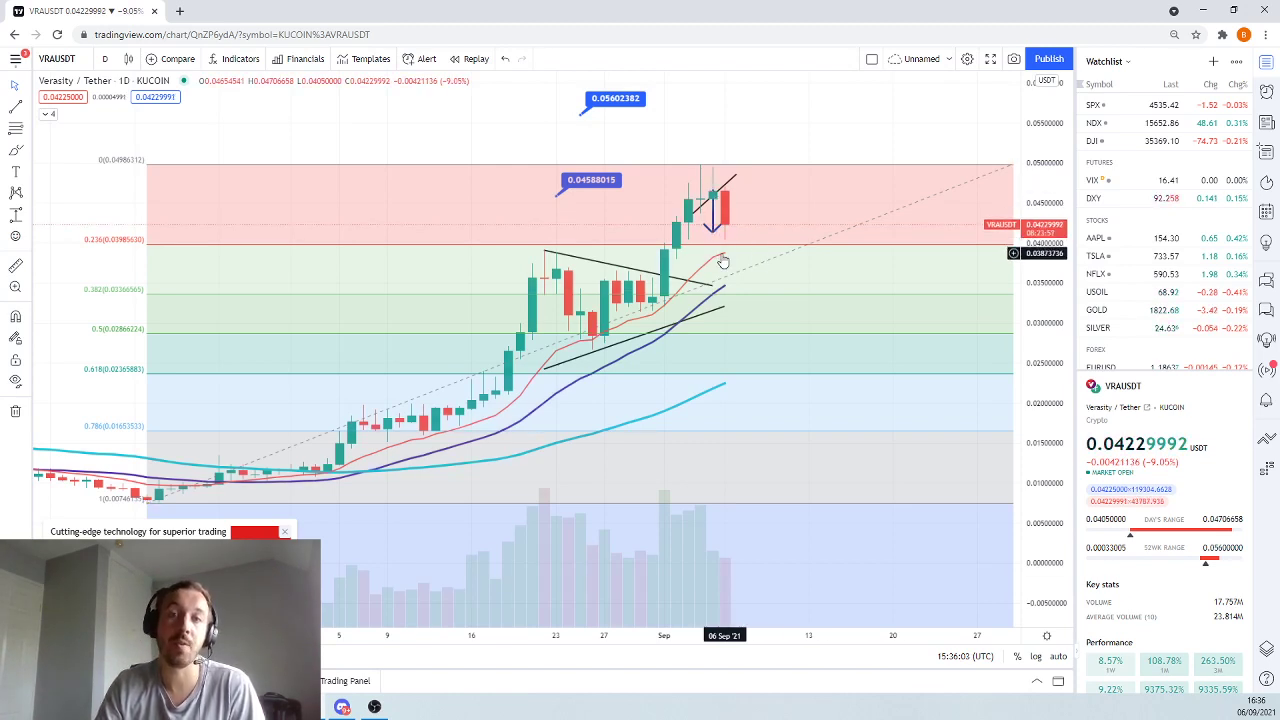
left_click(15, 216)
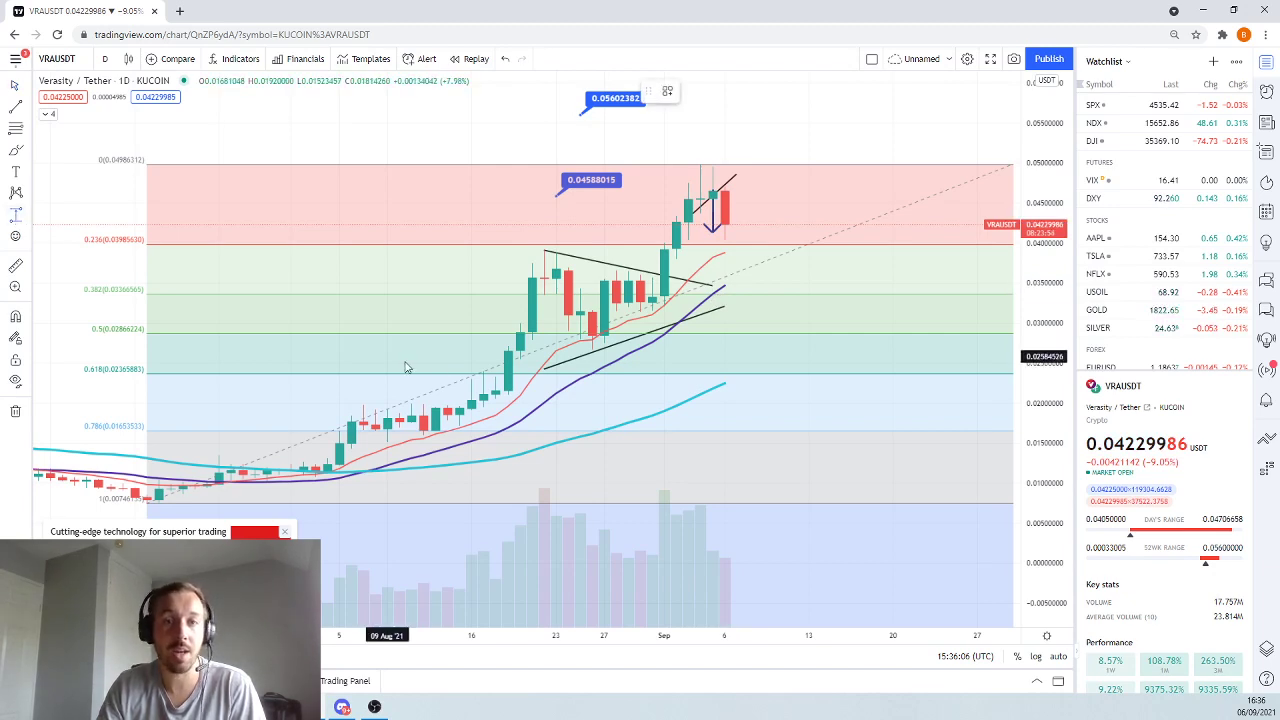
left_click(545, 258)
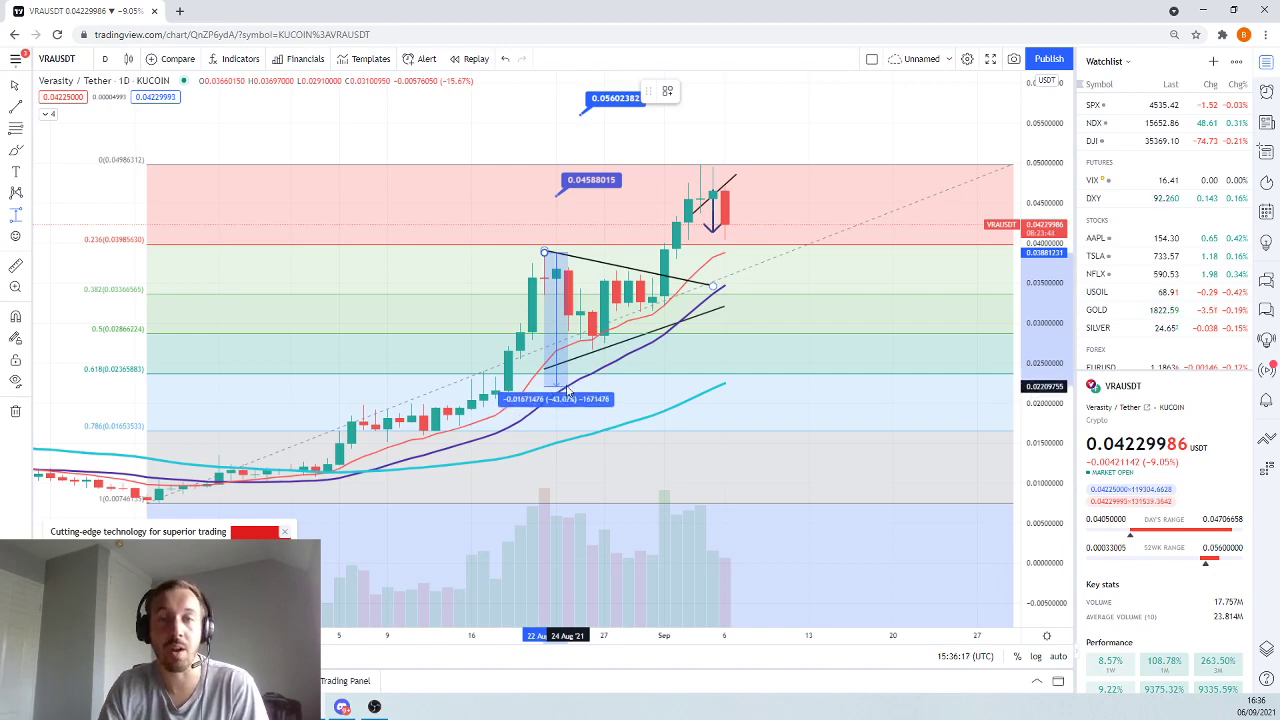
left_click(431, 124)
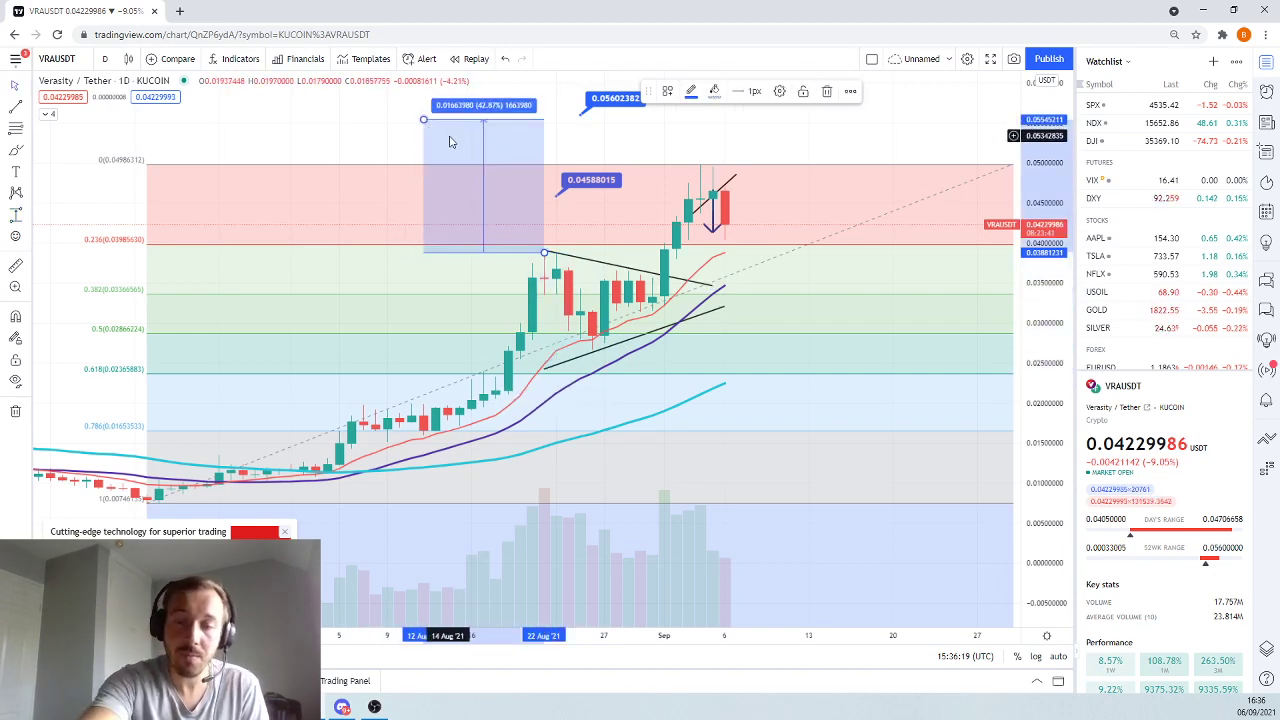
key("Delete")
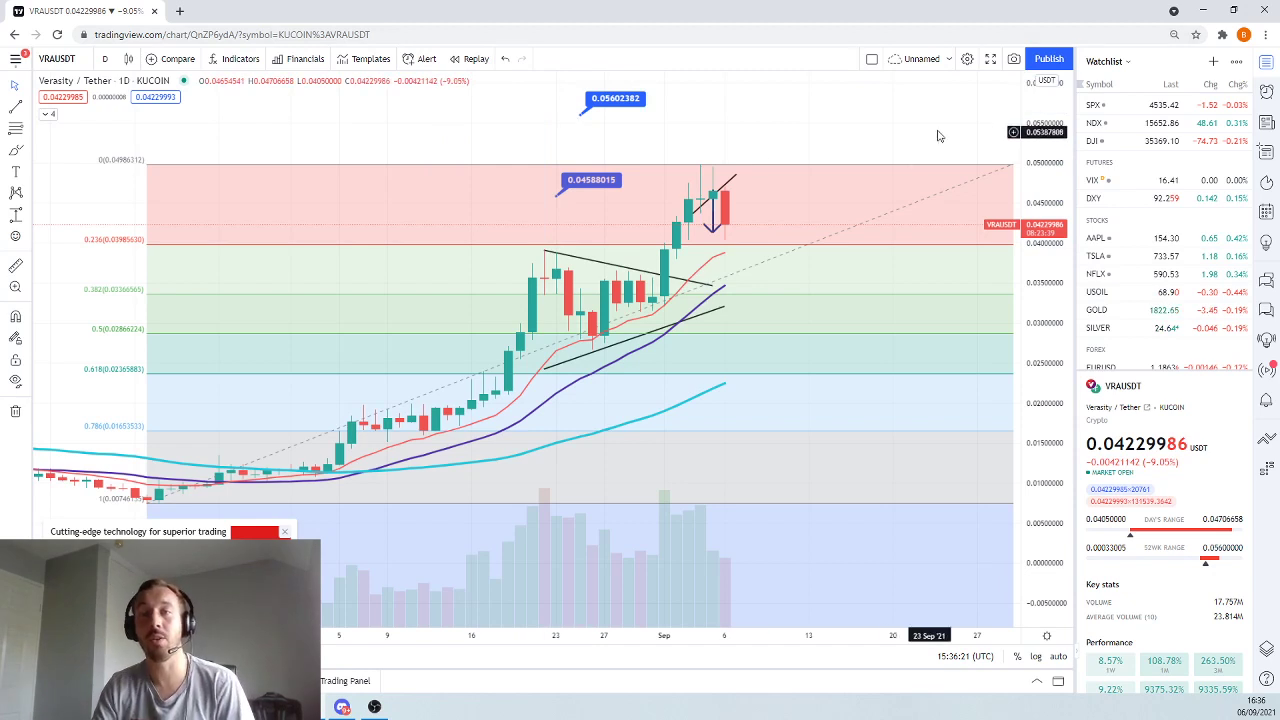
left_click_drag(1045, 128, 1045, 142)
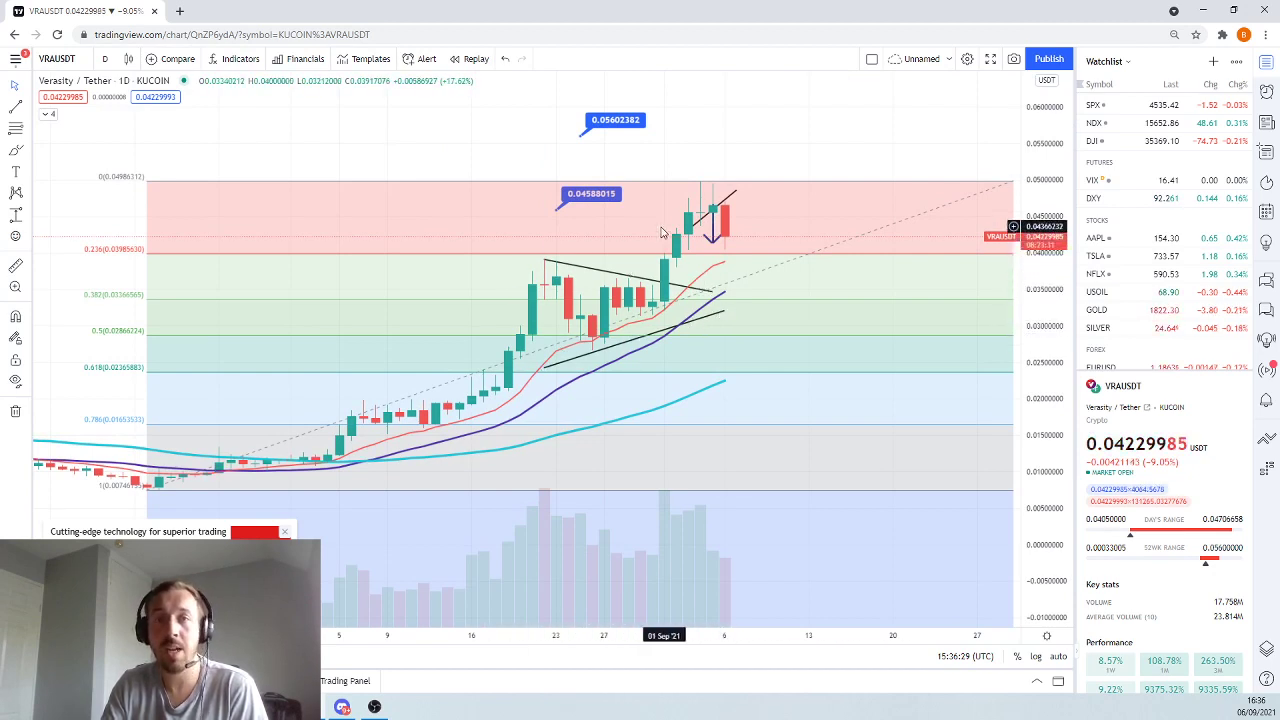
Inspect the 0.04588015 target label, then shift and compress the chart to make room for higher targets
left_click(589, 198)
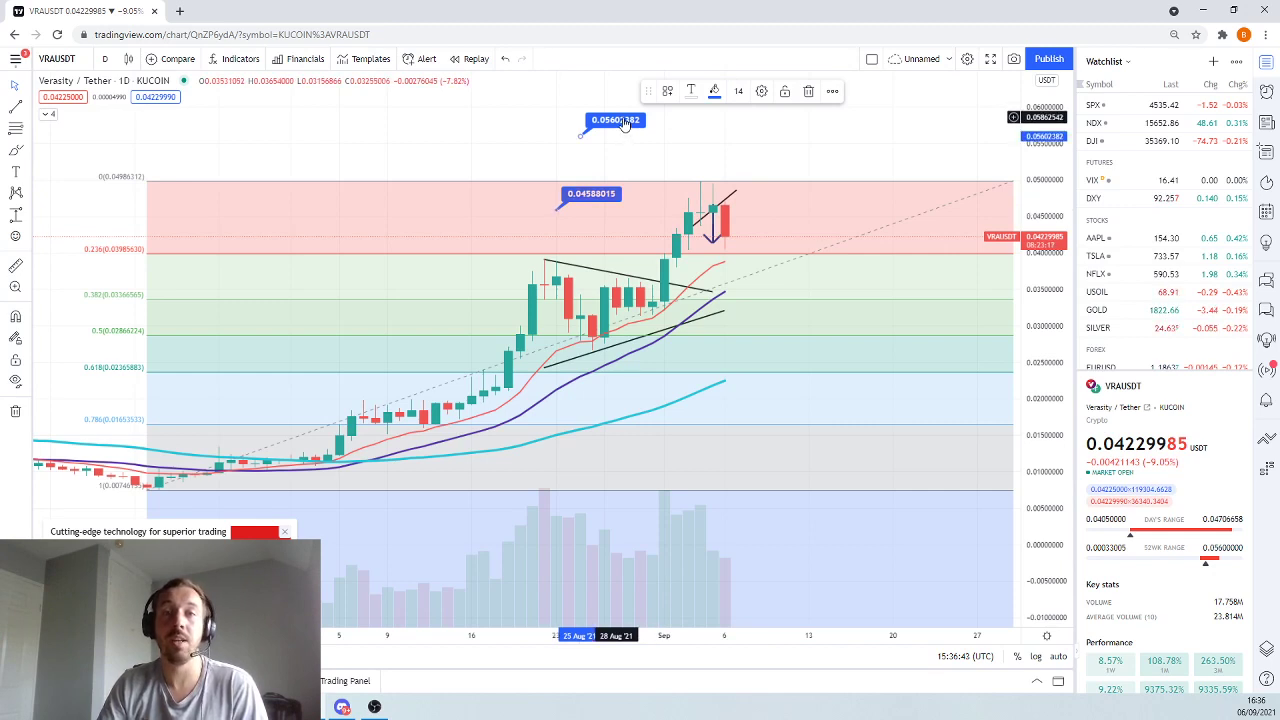
left_click(888, 137)
left_click_drag(888, 137, 890, 180)
left_click_drag(1036, 140, 1054, 190)
left_click_drag(1050, 130, 1052, 170)
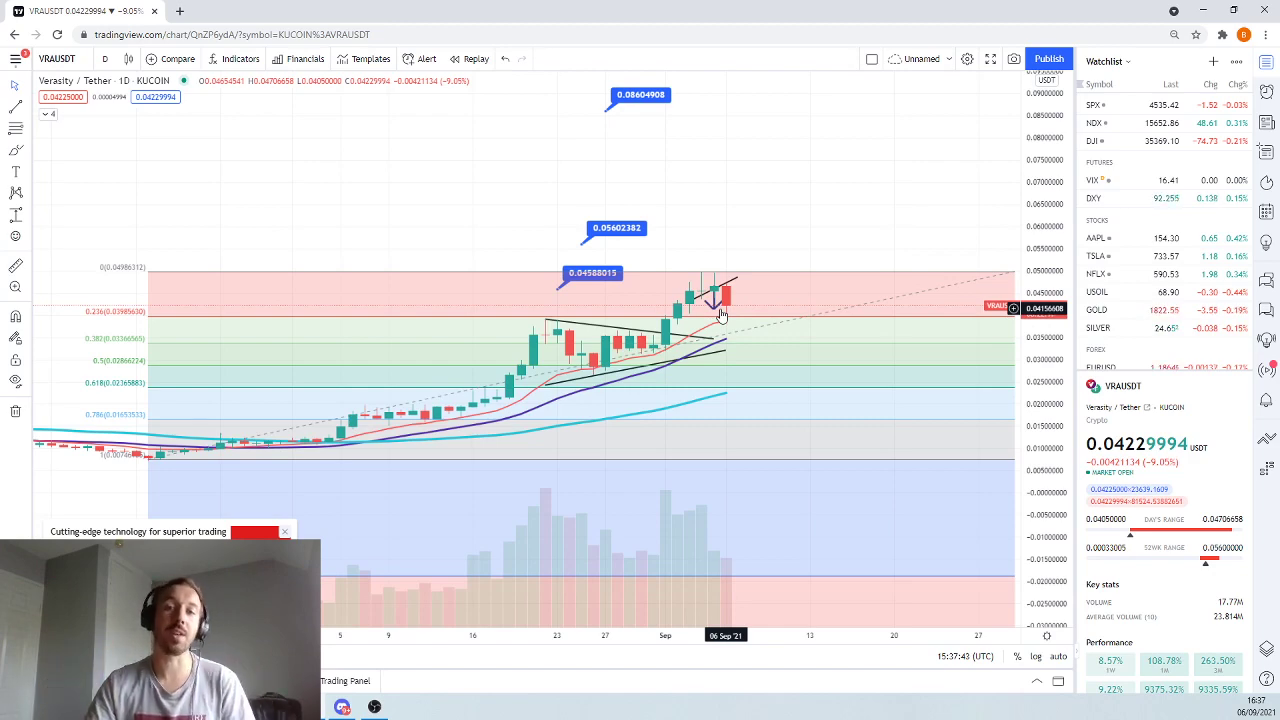
Rescale and zoom so the late-July to September rally fills the view with the 0.05602382 and 0.04588015 labels
left_click_drag(1050, 154, 1050, 180)
scroll(855, 245, "down", 3)
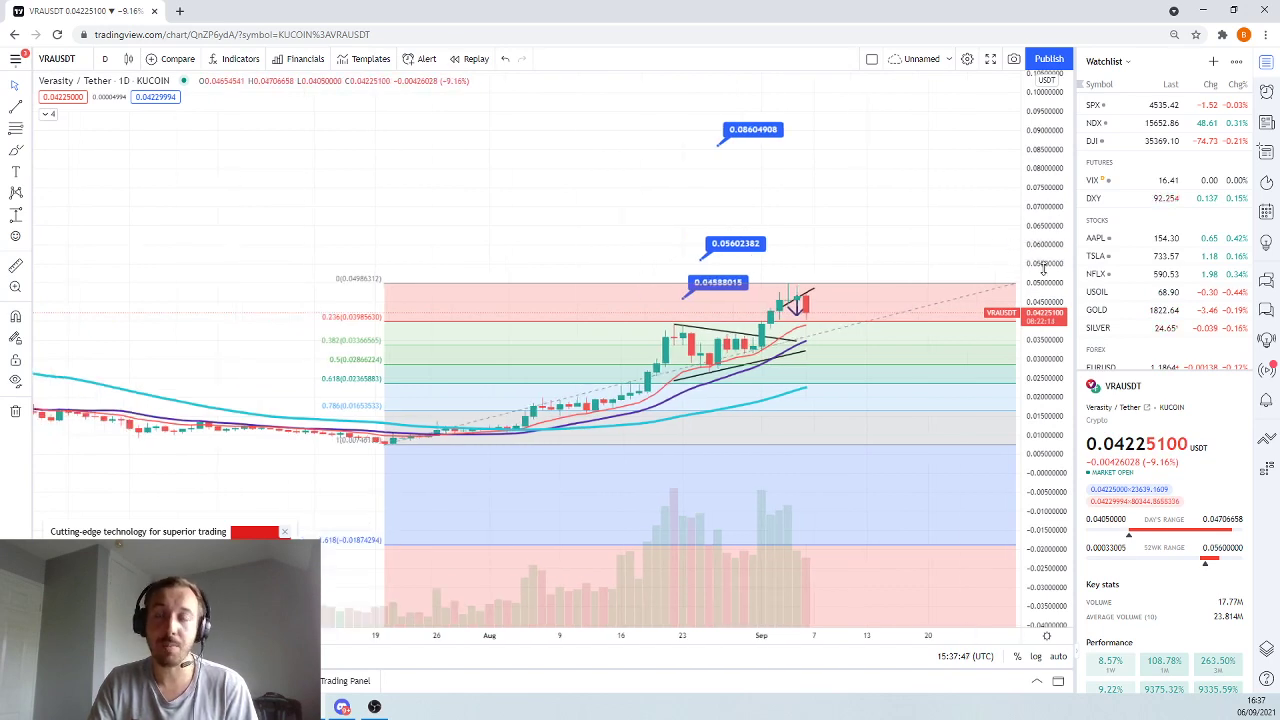
left_click_drag(1043, 268, 1036, 214)
scroll(752, 232, "up", 2)
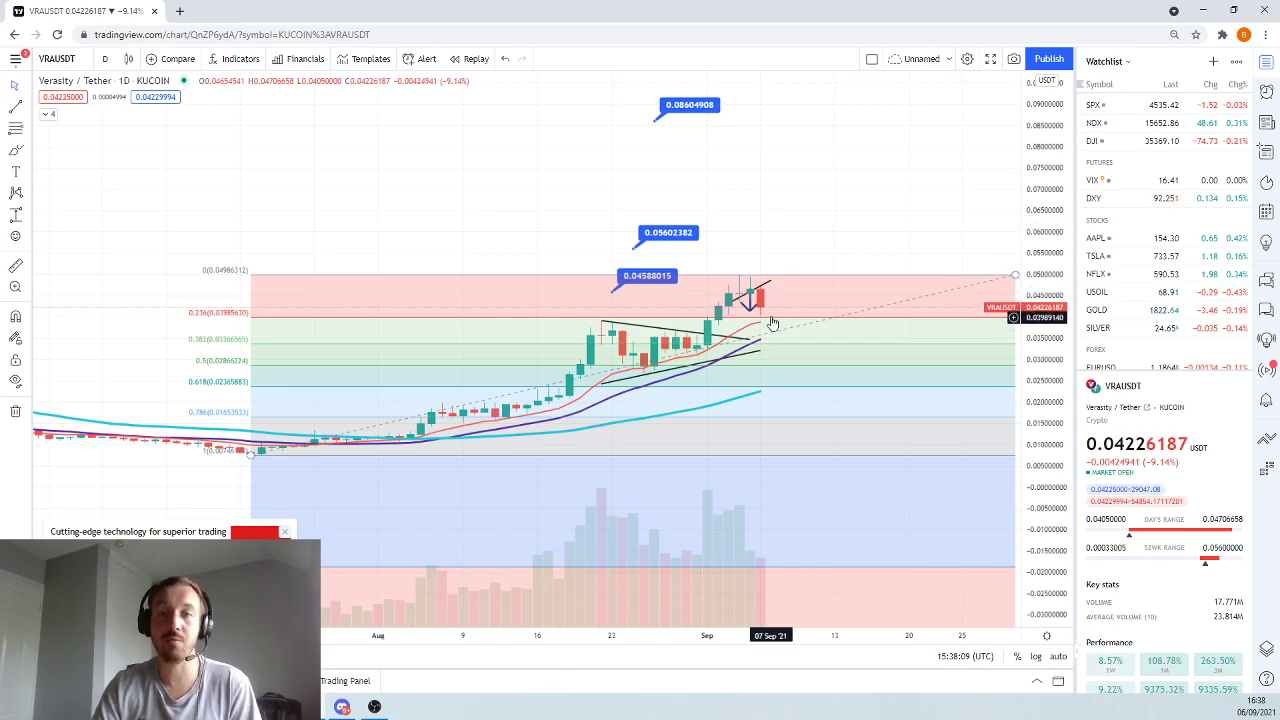
left_click_drag(1049, 292, 1030, 133)
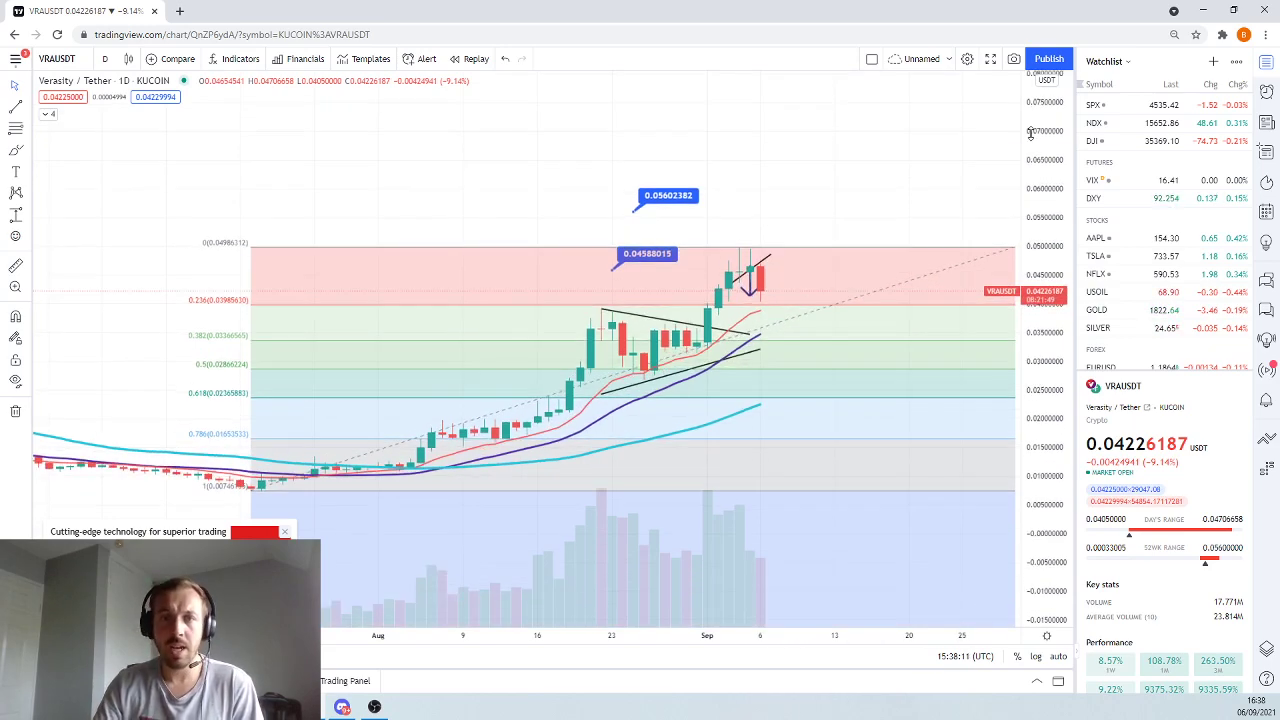